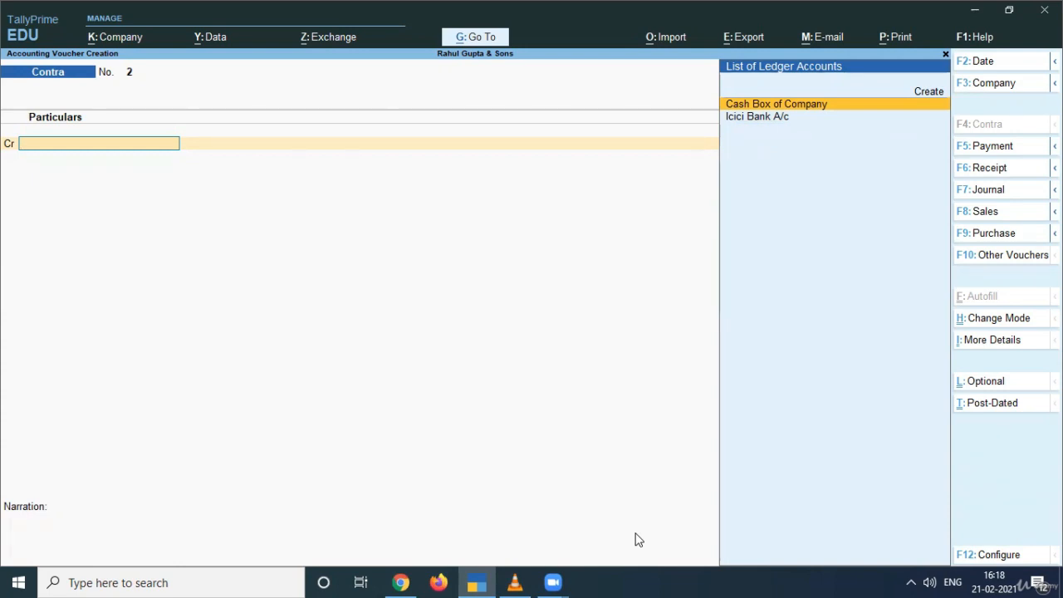
Switch to VLC media player and advance the paused lesson to the "Cheque Deposited in Bank" journal entry to review its debit and credit
{"action": "key", "text": "alt+Tab"}
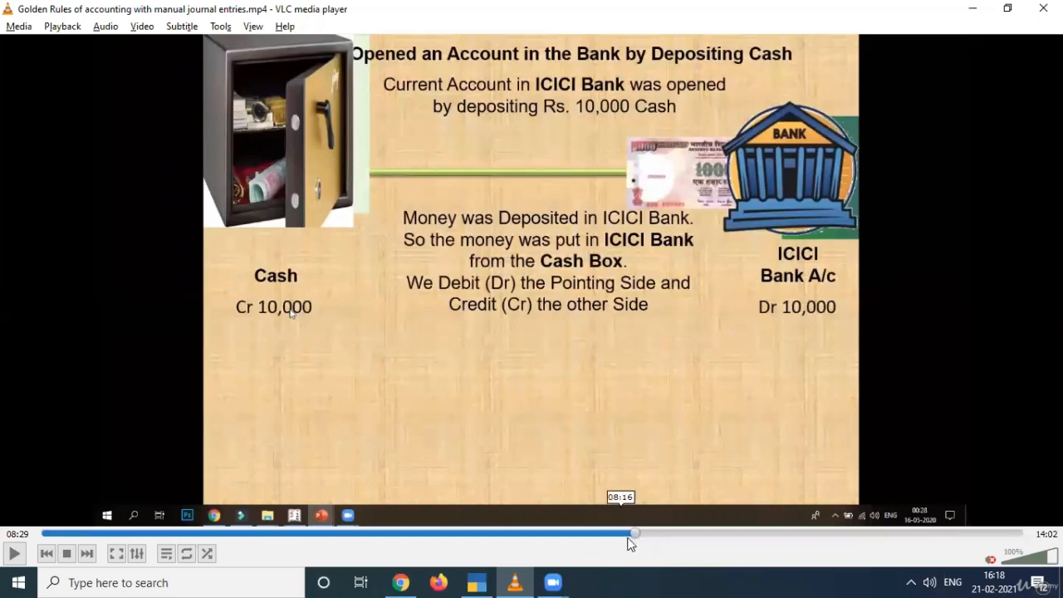
{"action": "left_click", "coordinate": [652, 534]}
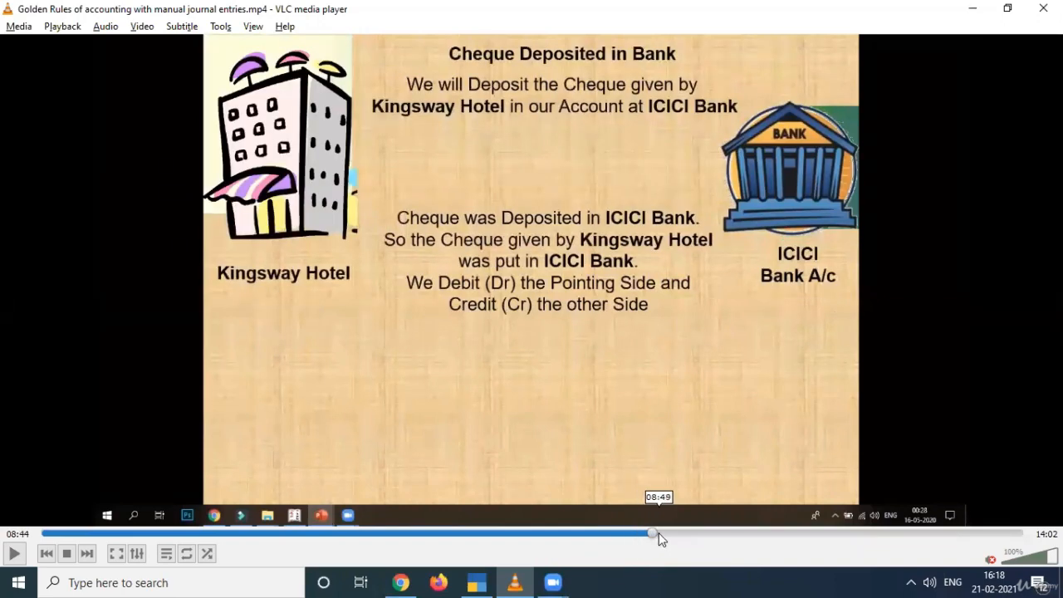
{"action": "left_click", "coordinate": [660, 535]}
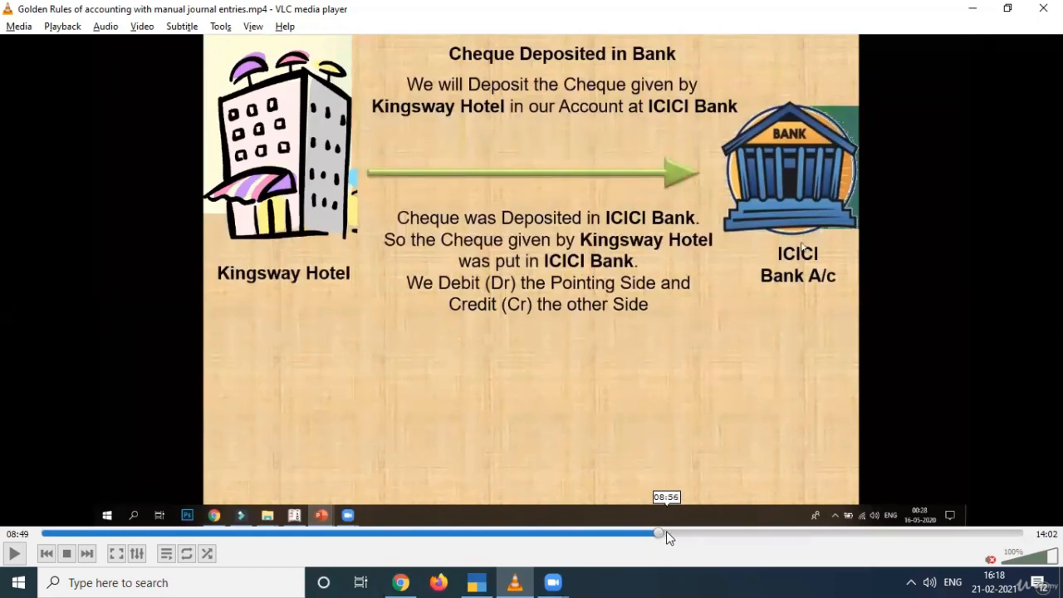
{"action": "left_click", "coordinate": [666, 534]}
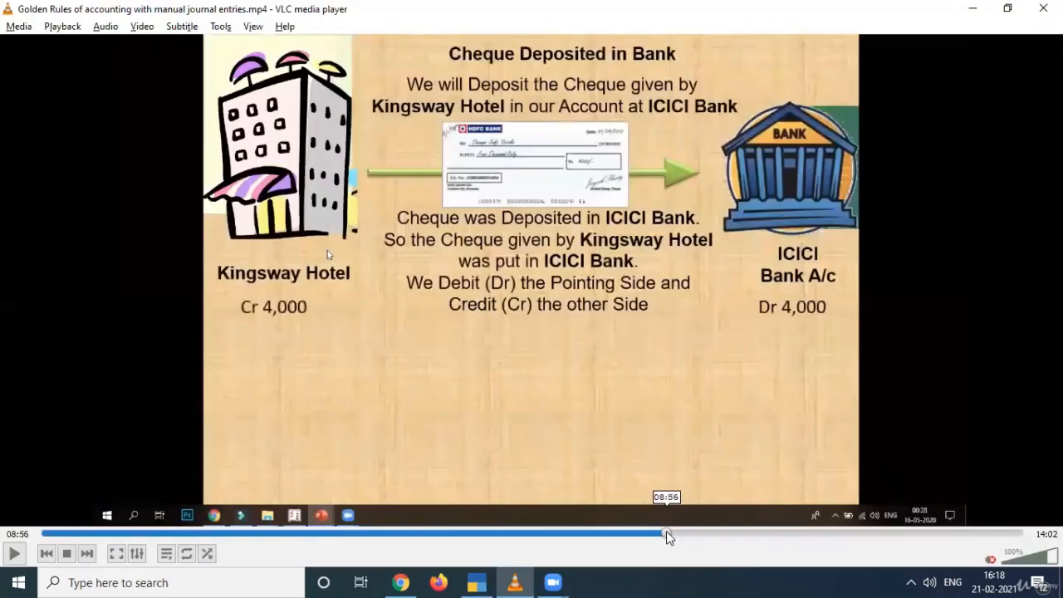
{"action": "key", "text": "space"}
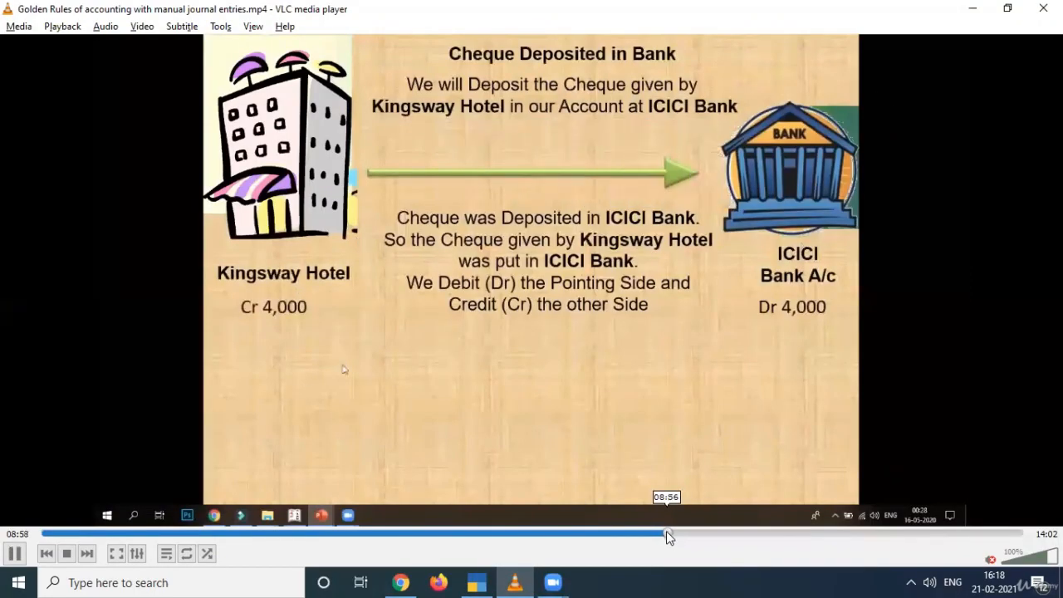
{"action": "key", "text": "space"}
Return to TallyPrime and change the voucher type to Receipt in Single Entry mode
{"action": "key", "text": "alt+Tab"}
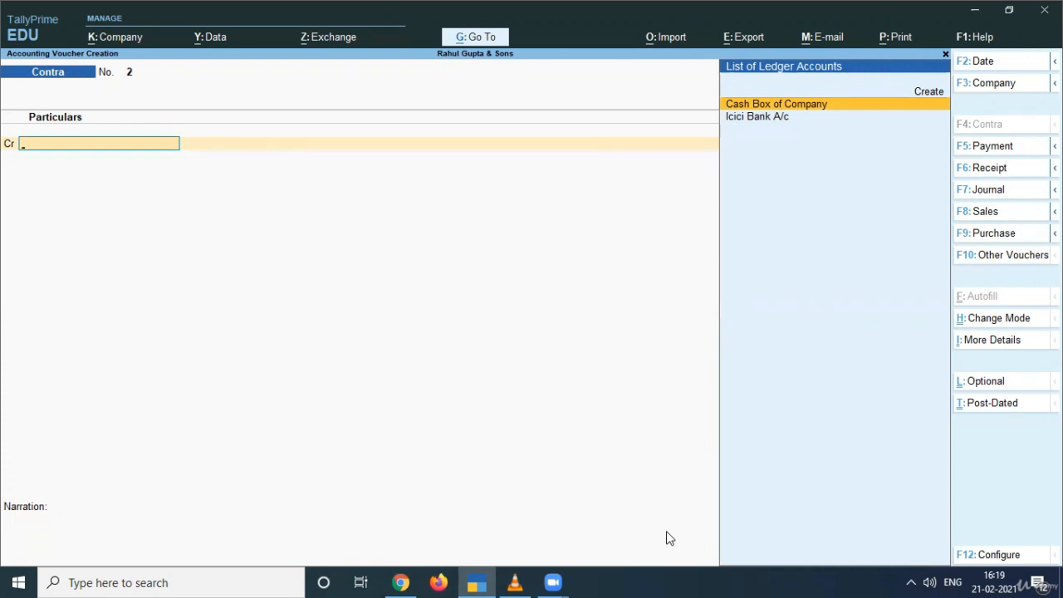
{"action": "key", "text": "F6"}
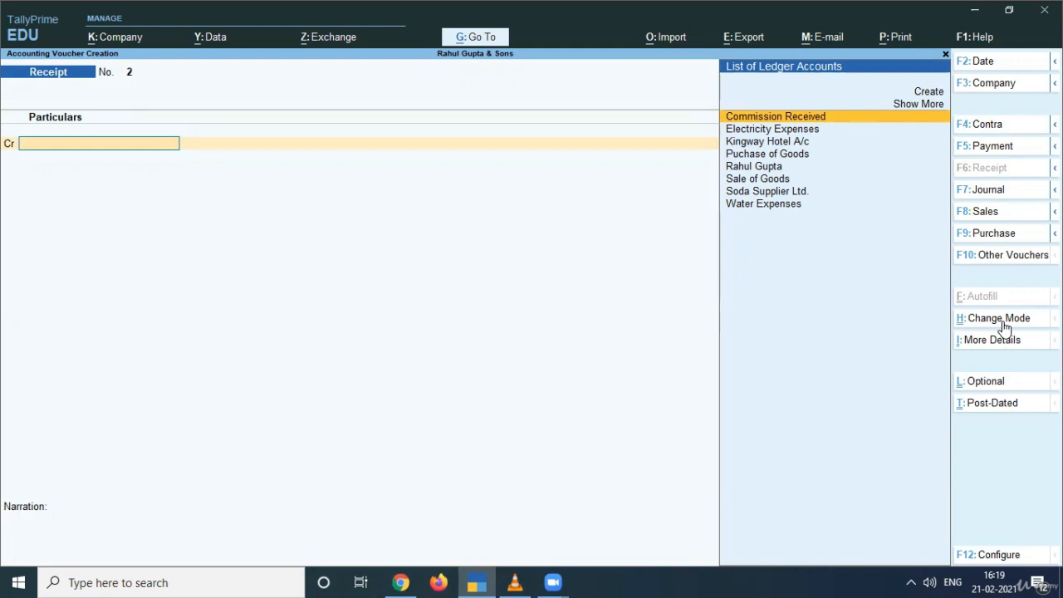
{"action": "key", "text": "ctrl+h"}
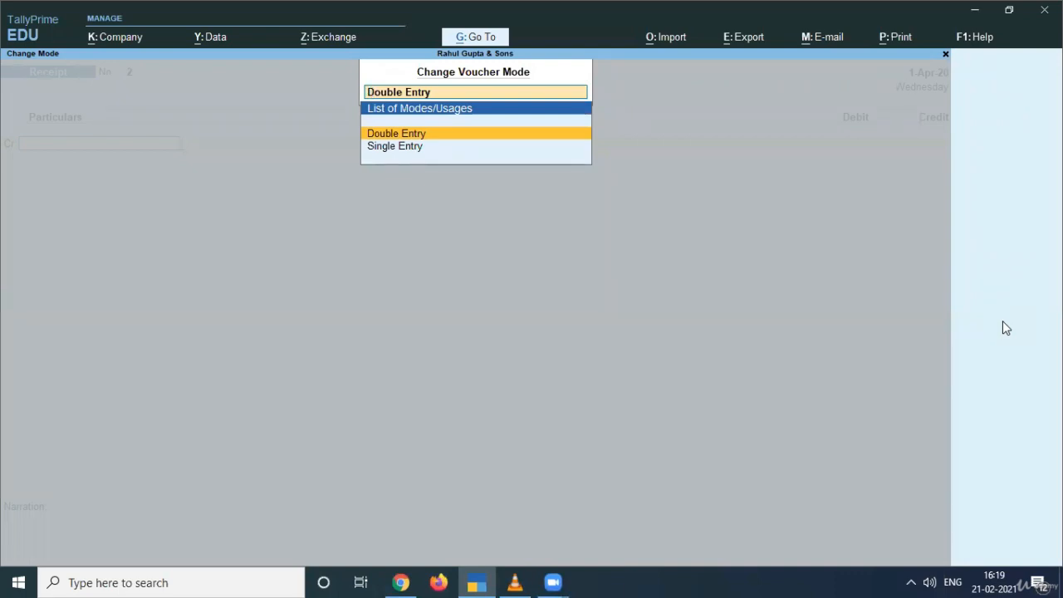
{"action": "key", "text": "Down"}
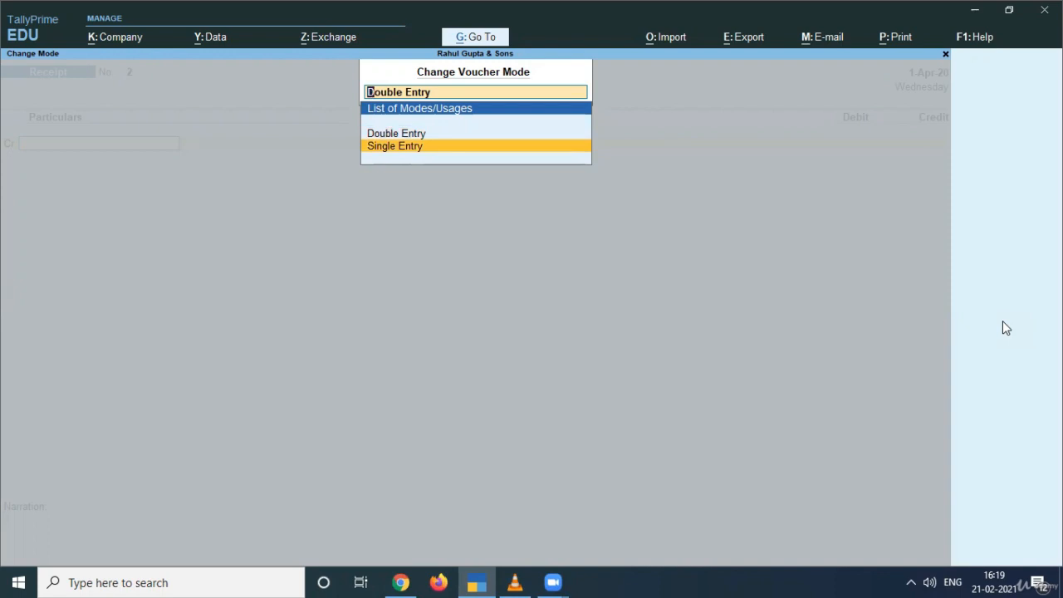
{"action": "key", "text": "Return"}
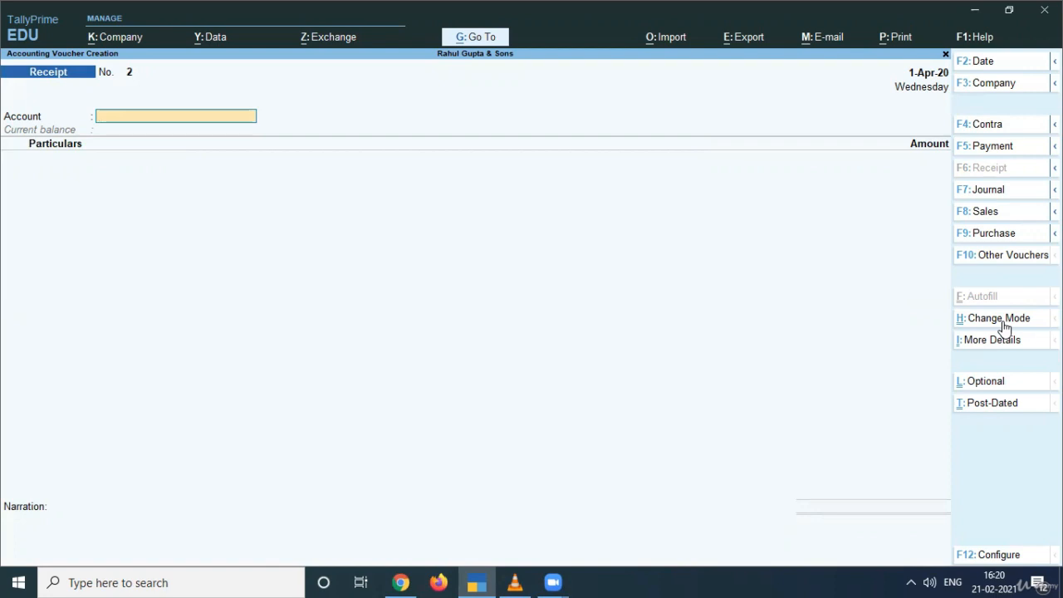
Check the debited account in the VLC lesson and select Icici Bank A/c as the receipt voucher's account
{"action": "key", "text": "space"}
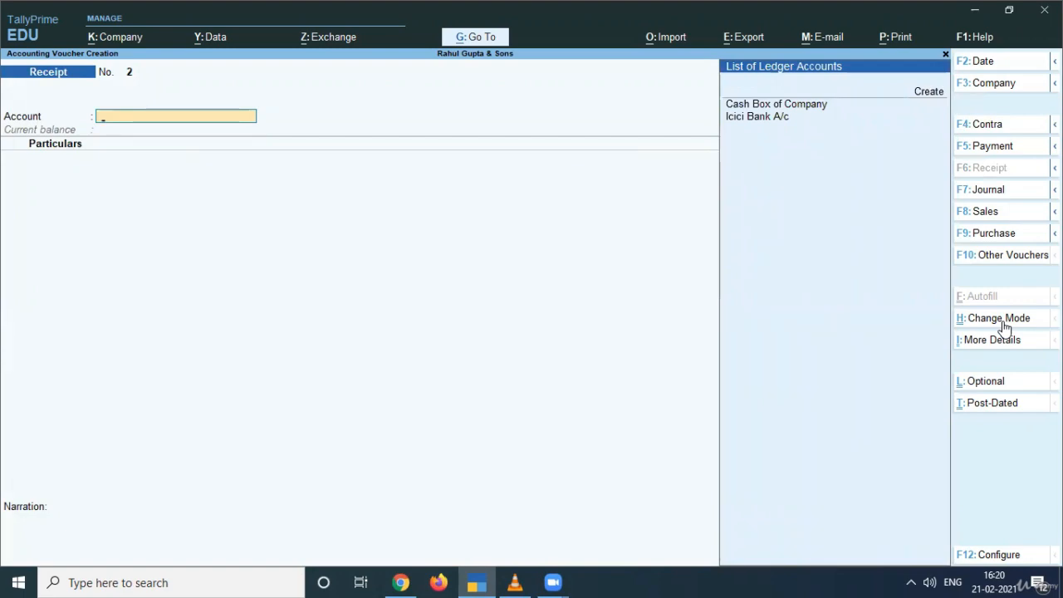
{"action": "key", "text": "alt+Tab"}
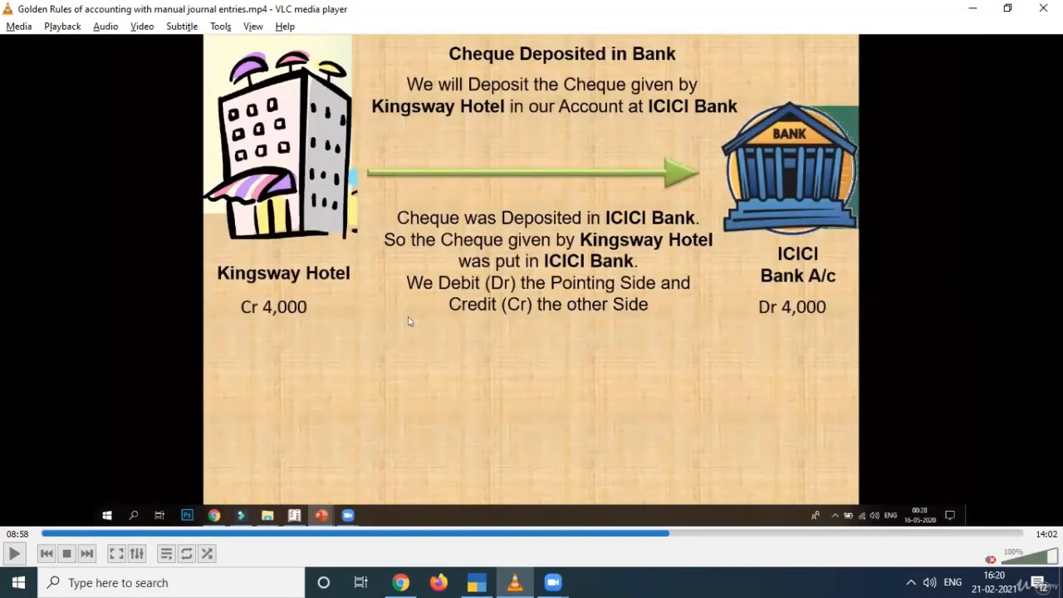
{"action": "key", "text": "alt+Tab"}
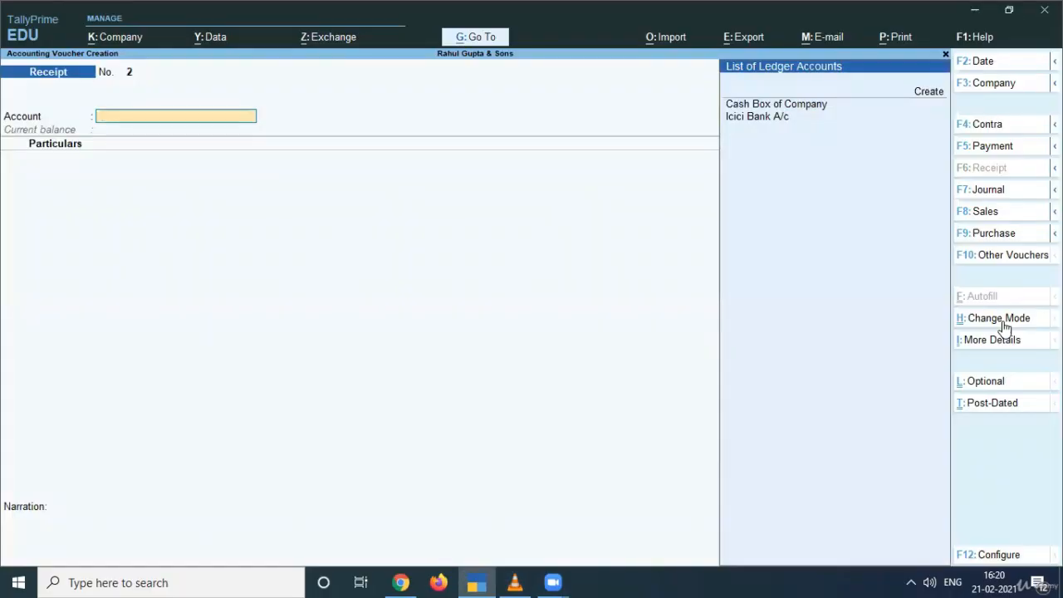
{"action": "key", "text": "Down"}
{"action": "key", "text": "Return"}
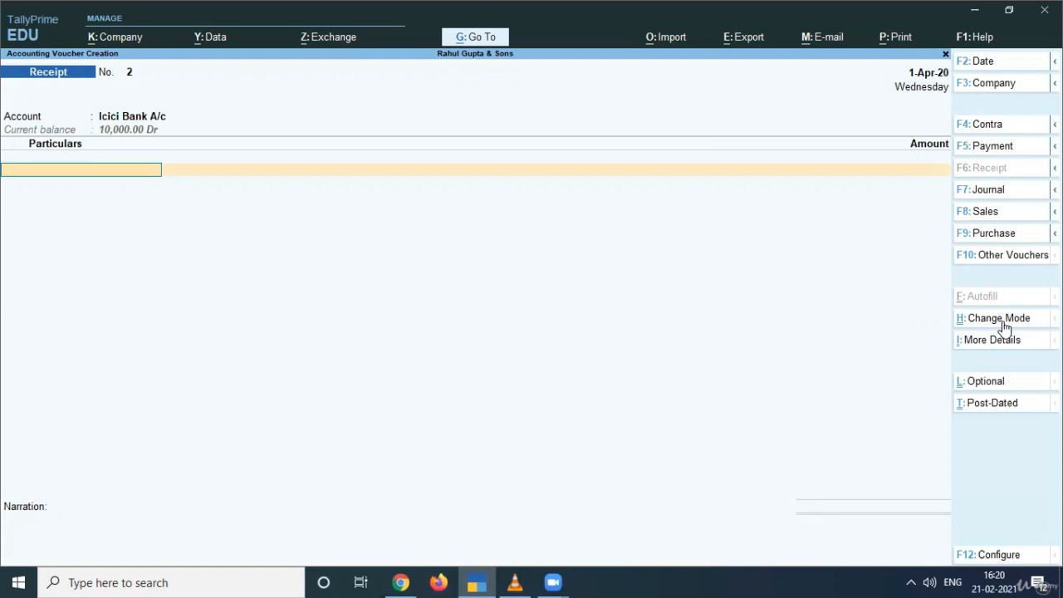
Consult the VLC lesson for the credited party and record Kingway Hotel A/c in the receipt's particulars with an amount of 4000
{"action": "key", "text": "alt+Tab"}
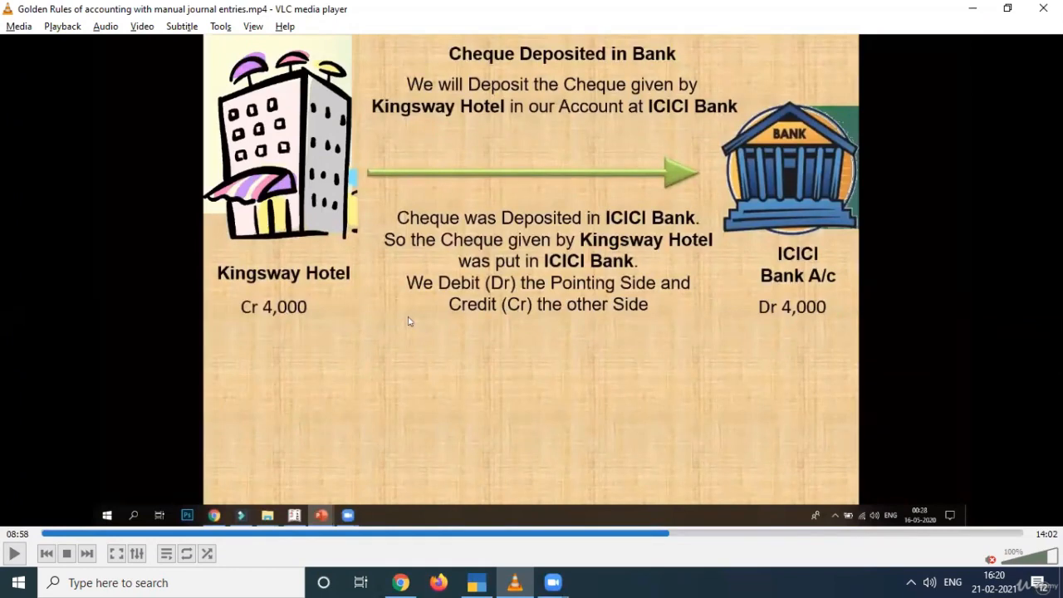
{"action": "key", "text": "alt+Tab"}
{"action": "type", "text": "Kin"}
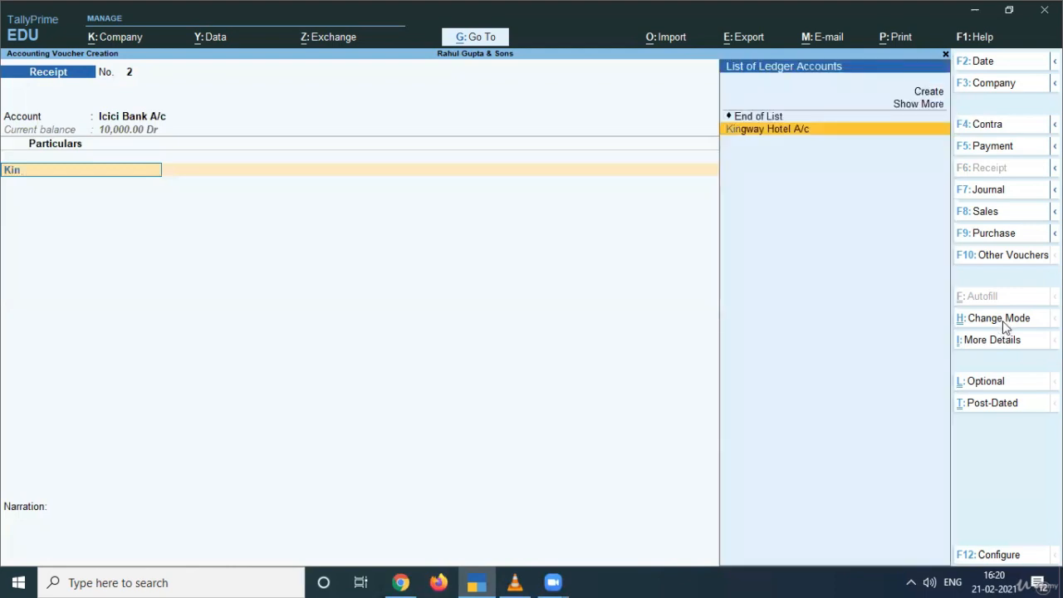
{"action": "key", "text": "Return"}
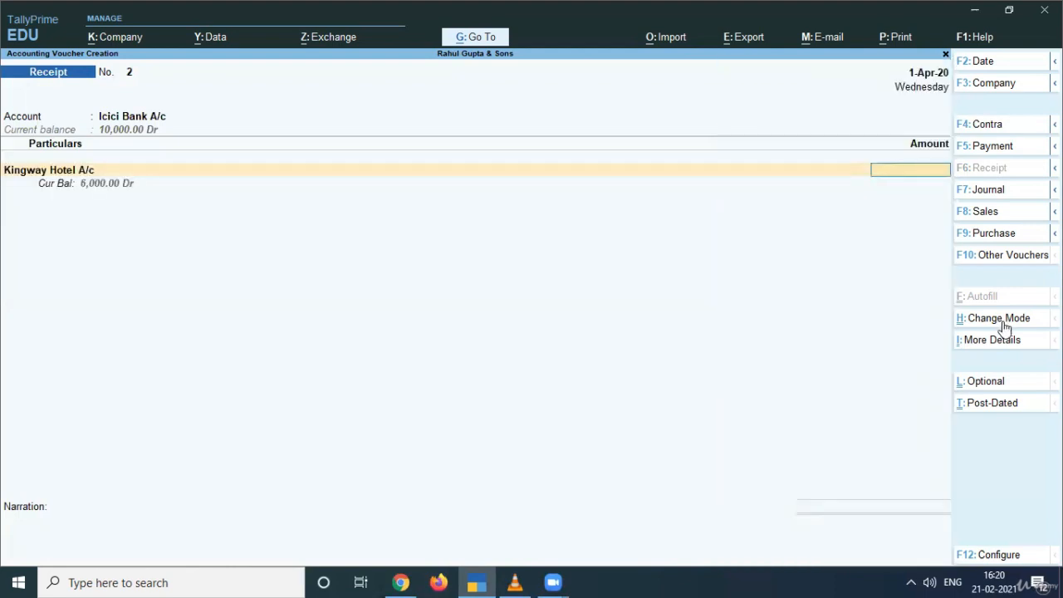
{"action": "key", "text": "alt+Tab"}
{"action": "key", "text": "alt+Tab"}
{"action": "type", "text": "4000"}
{"action": "key", "text": "Return"}
{"action": "key", "text": "Return"}
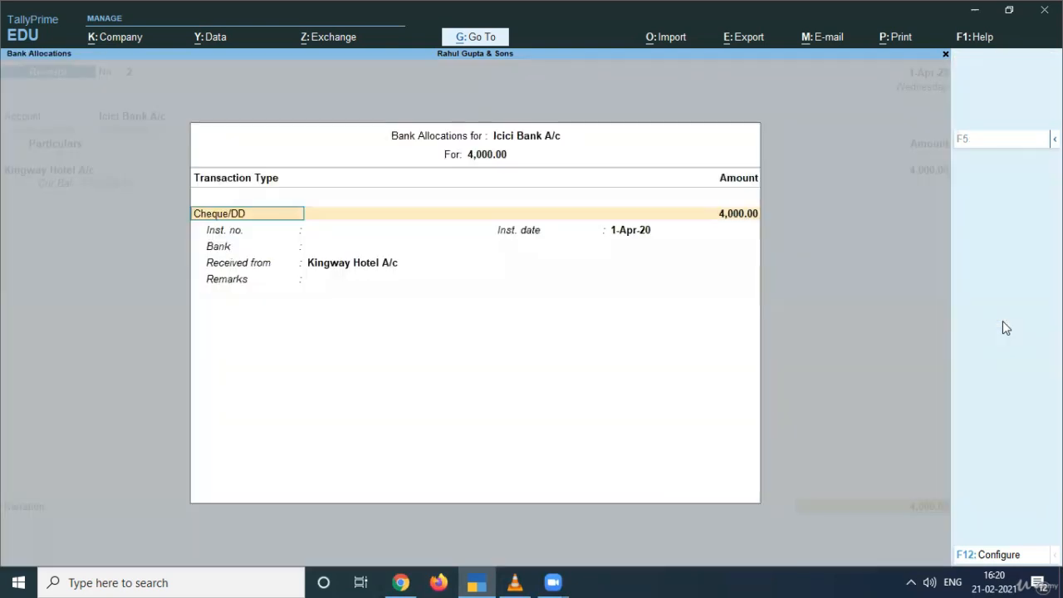
In the bank allocation, keep Cheque/DD for 4,000.00, enter the cheque's instrument number and accept 1-Apr-20 as its date
{"action": "key", "text": "Return"}
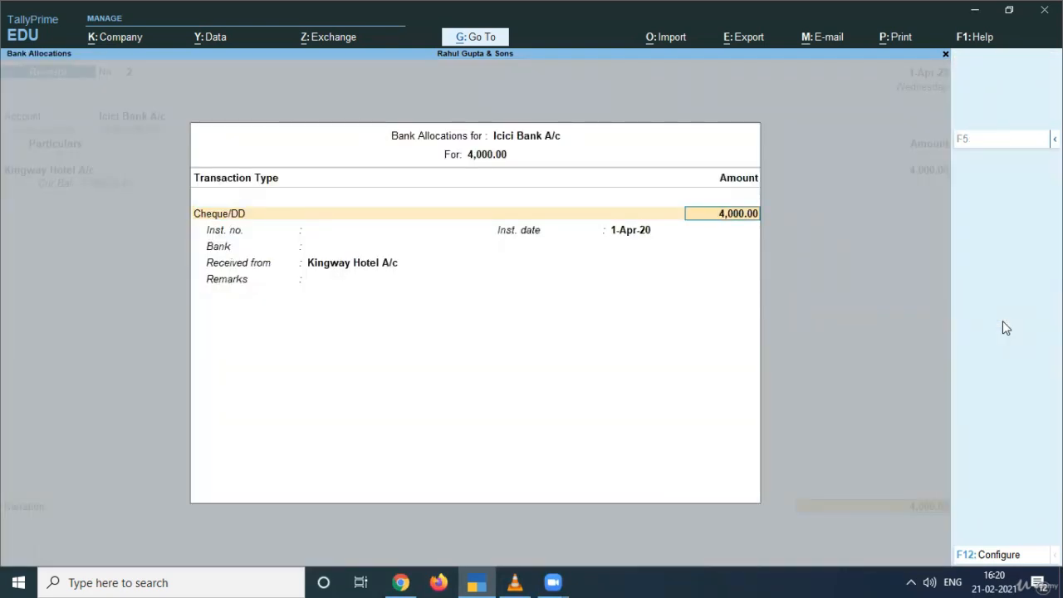
{"action": "key", "text": "Return"}
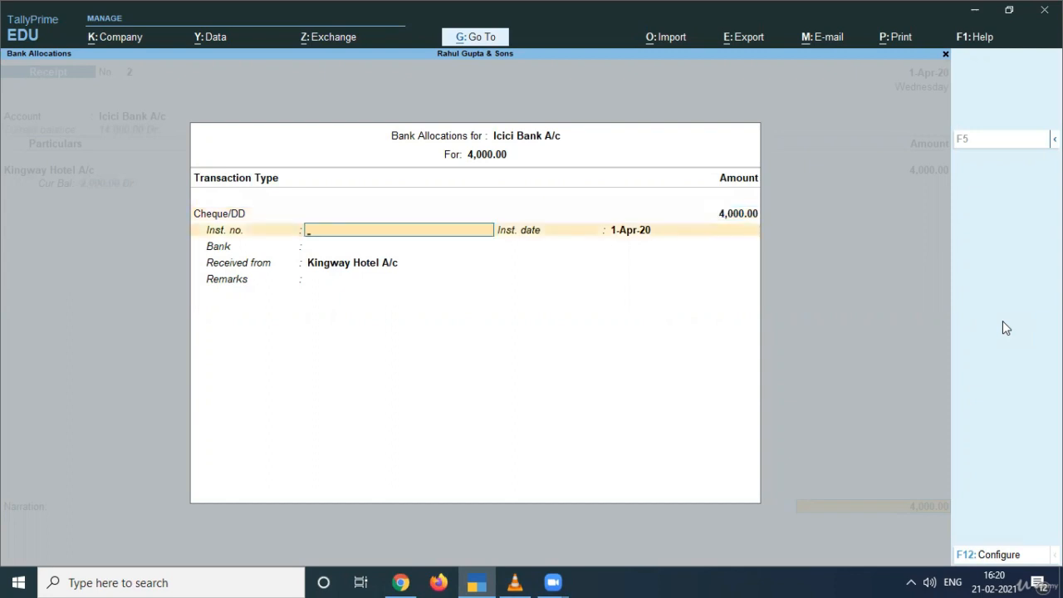
{"action": "type", "text": "1554526"}
{"action": "key", "text": "Return"}
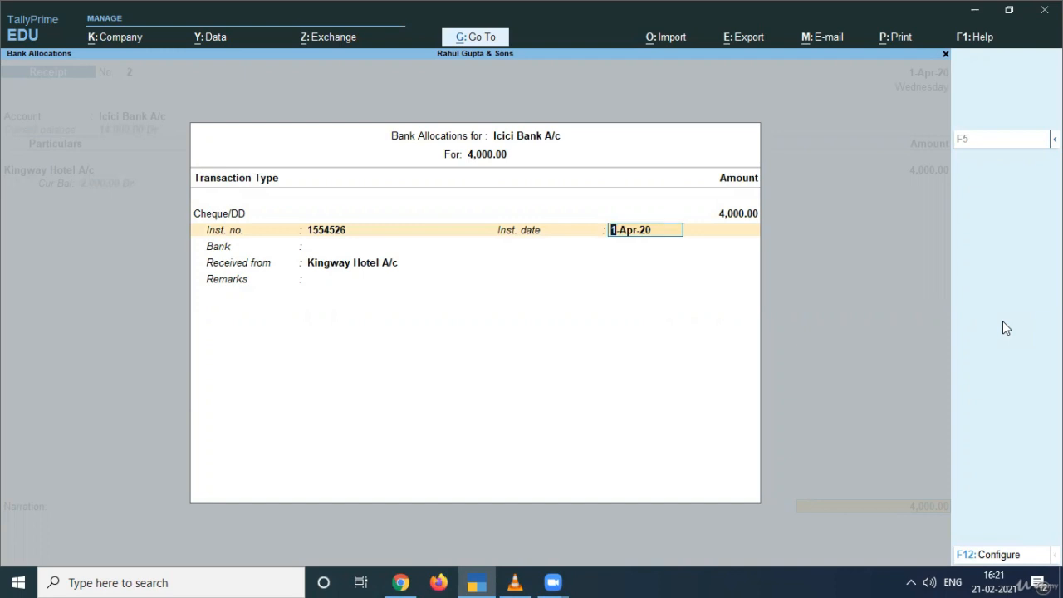
{"action": "key", "text": "Return"}
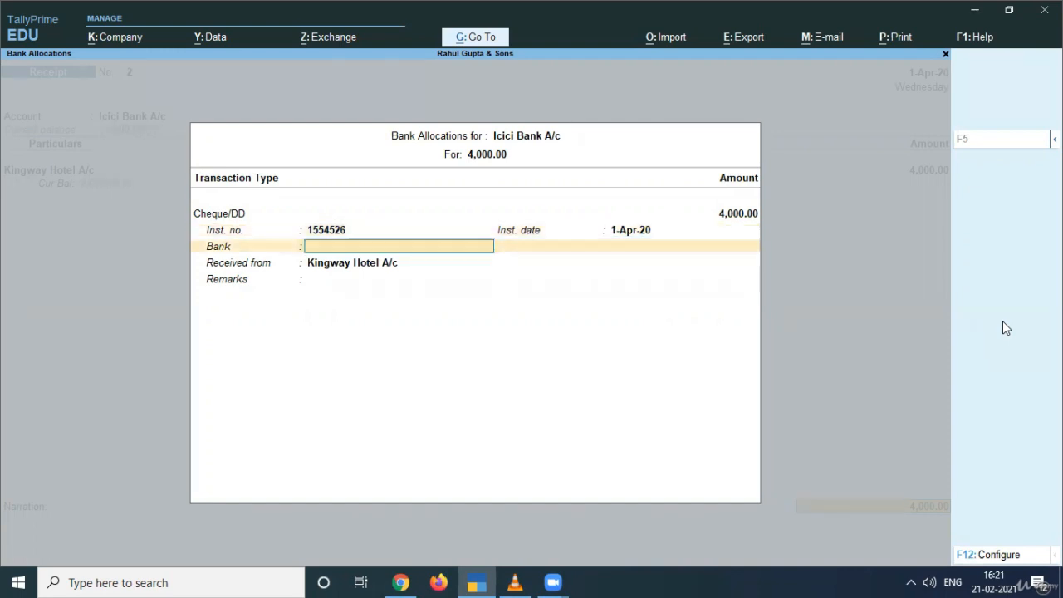
Check the cheque entry in the VLC lesson and specify Hdfc Bank as the issuing bank in the bank allocation
{"action": "key", "text": "alt+Tab"}
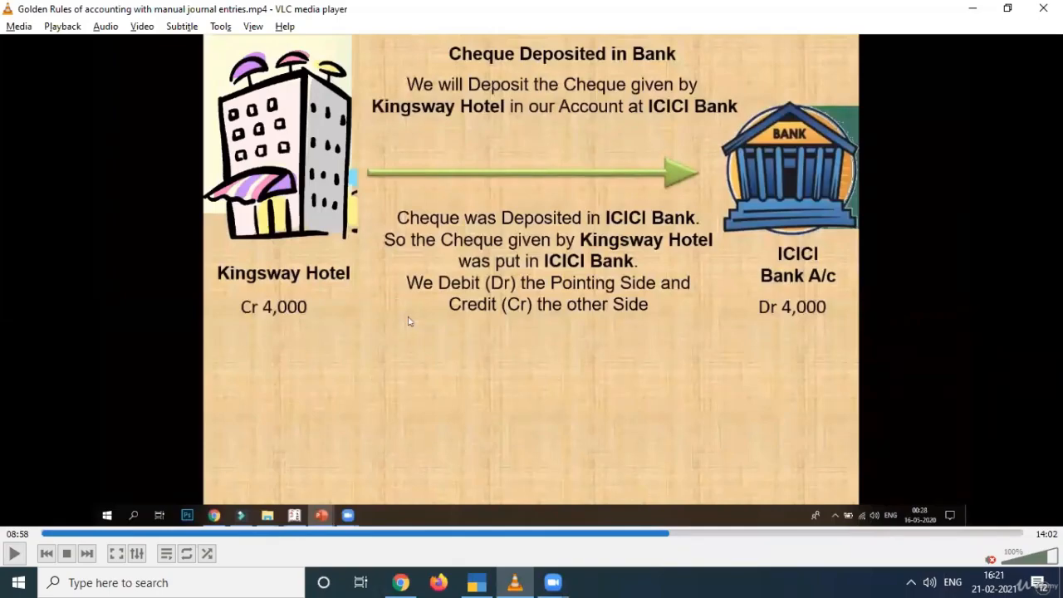
{"action": "key", "text": "alt+Tab"}
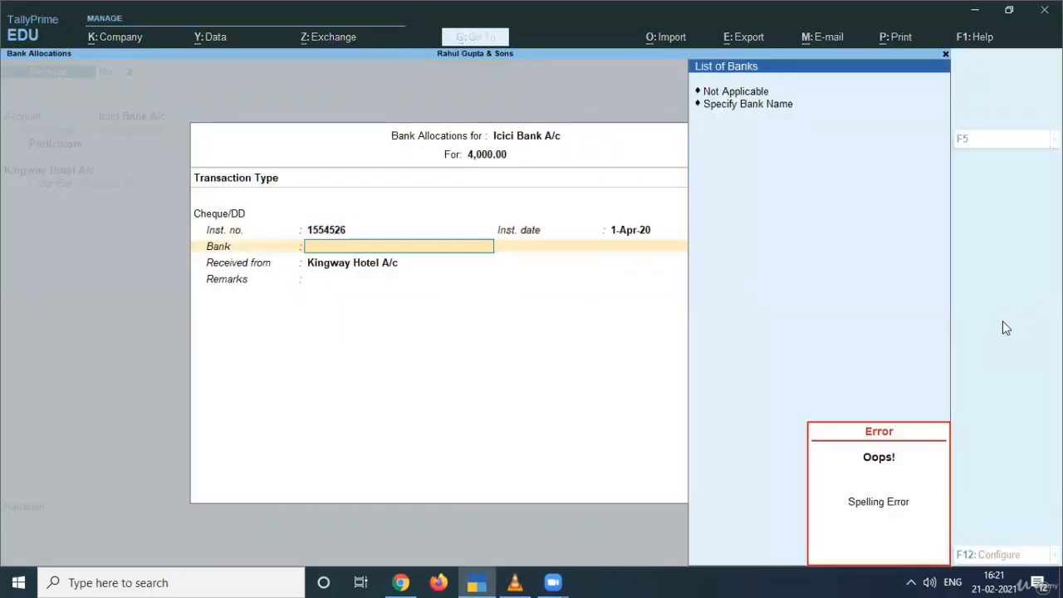
{"action": "type", "text": "F"}
{"action": "key", "text": "BackSpace"}
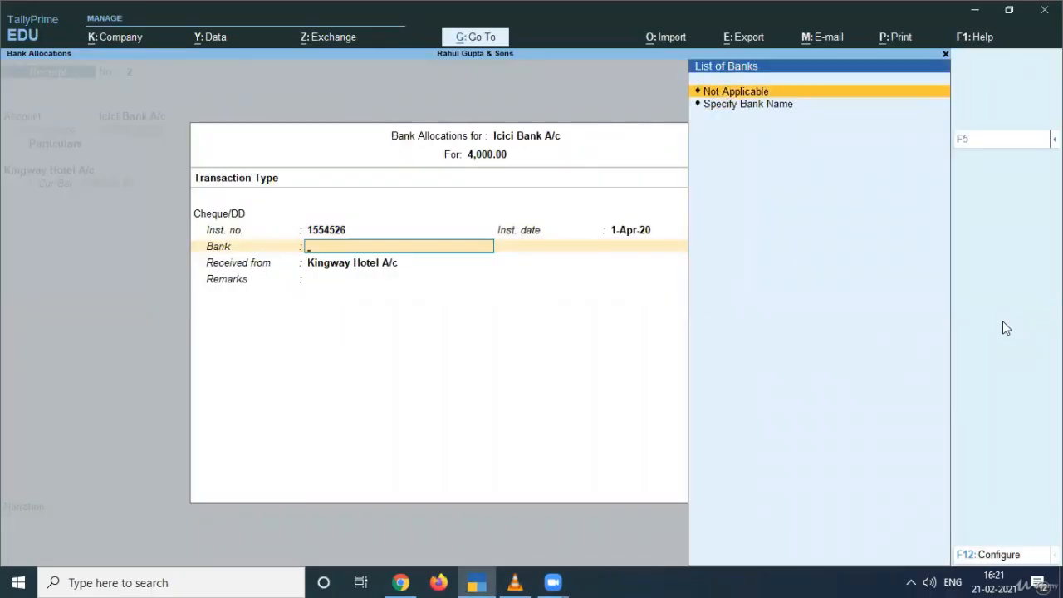
{"action": "key", "text": "Down"}
{"action": "key", "text": "Return"}
{"action": "type", "text": "H"}
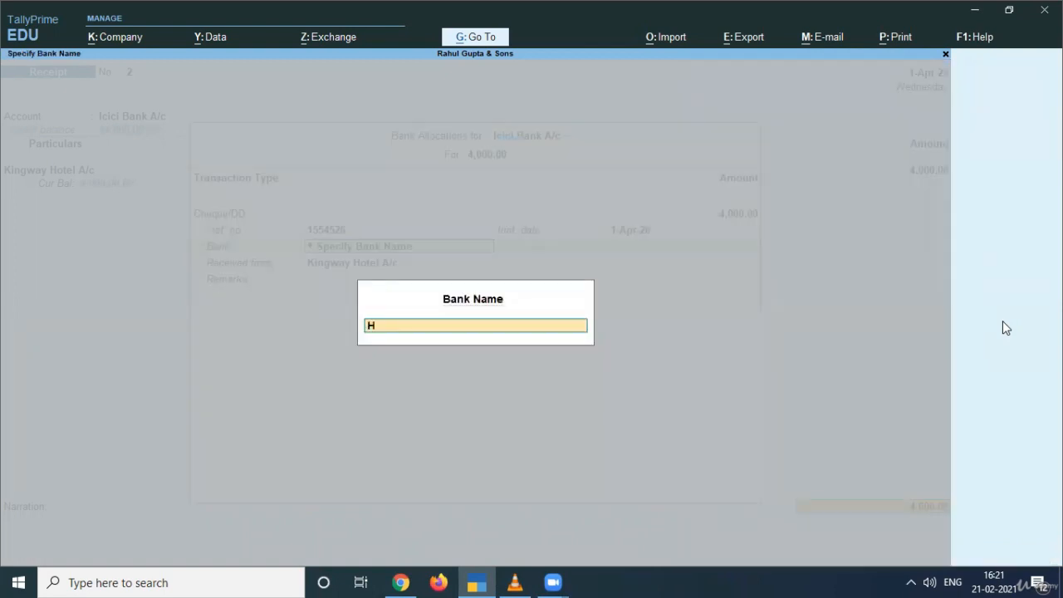
{"action": "type", "text": "dfc Bank"}
{"action": "key", "text": "Return"}
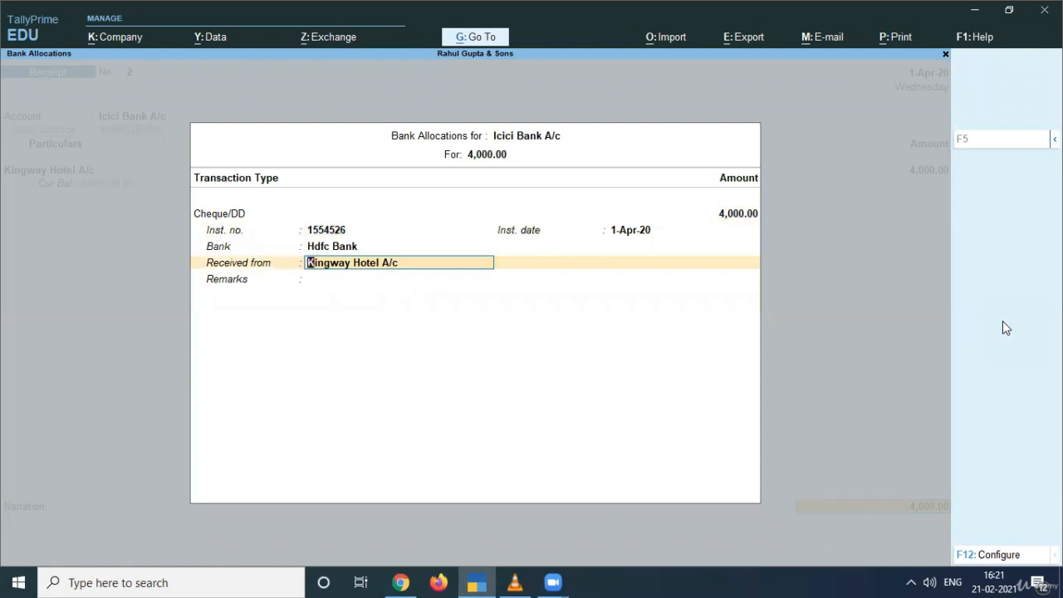
Keep Kingway Hotel A/c as the payer, leave the remarks and narration blank, and save the receipt voucher
{"action": "key", "text": "Return"}
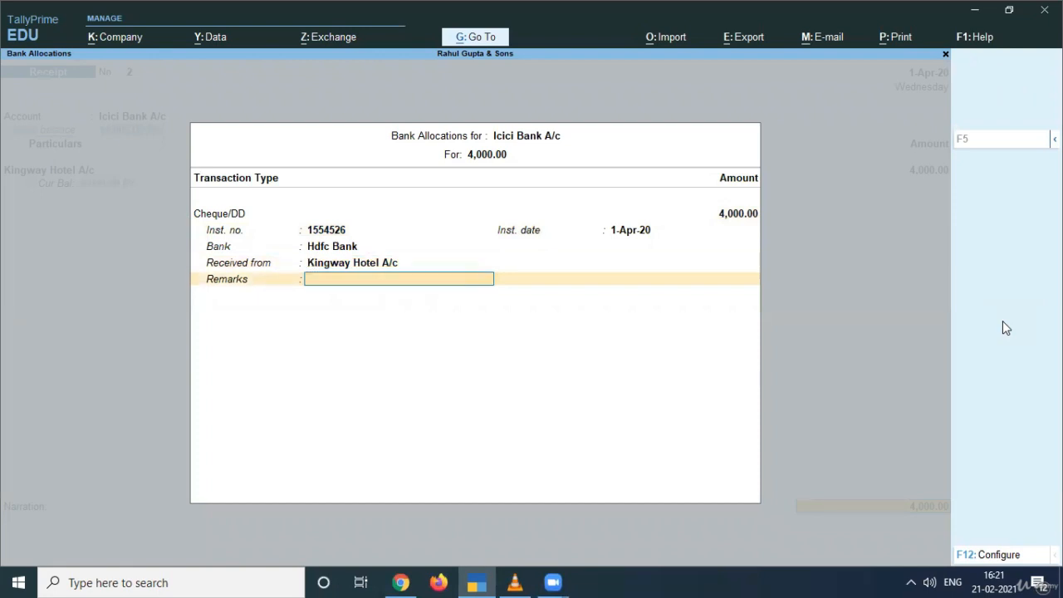
{"action": "key", "text": "Return"}
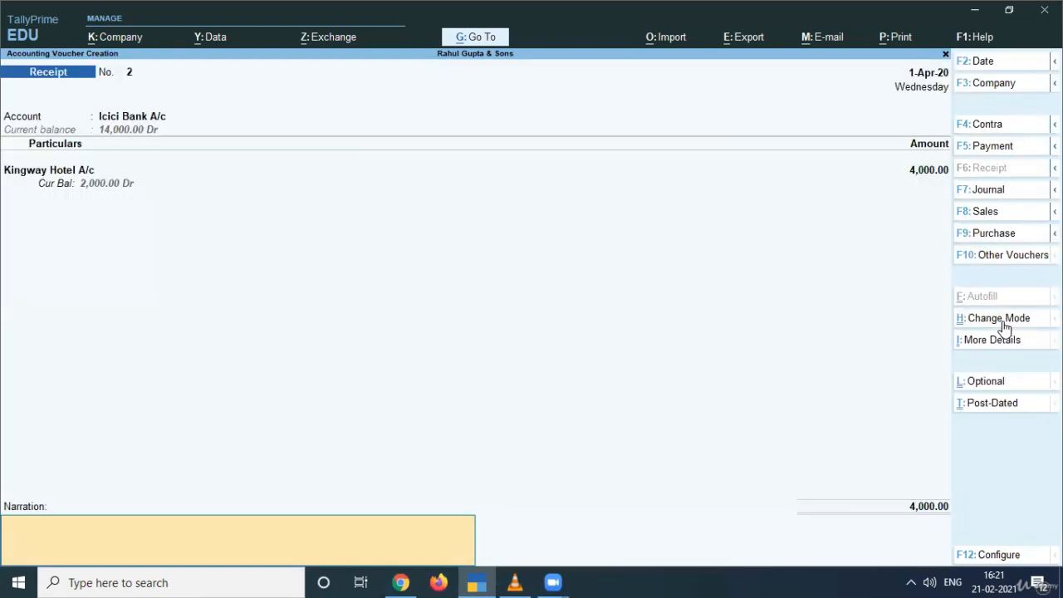
{"action": "key", "text": "Return"}
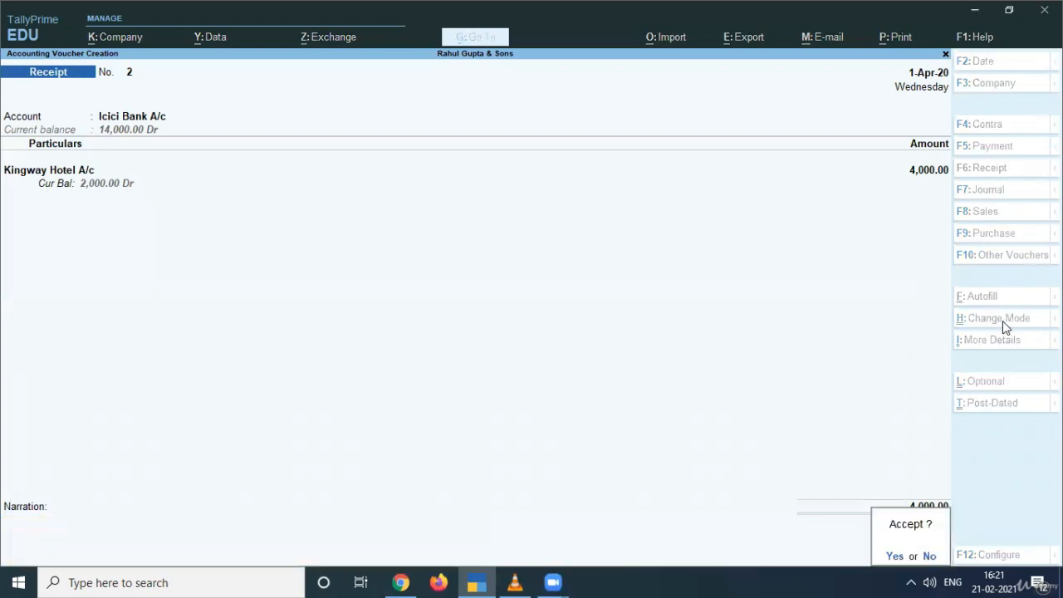
{"action": "key", "text": "Return"}
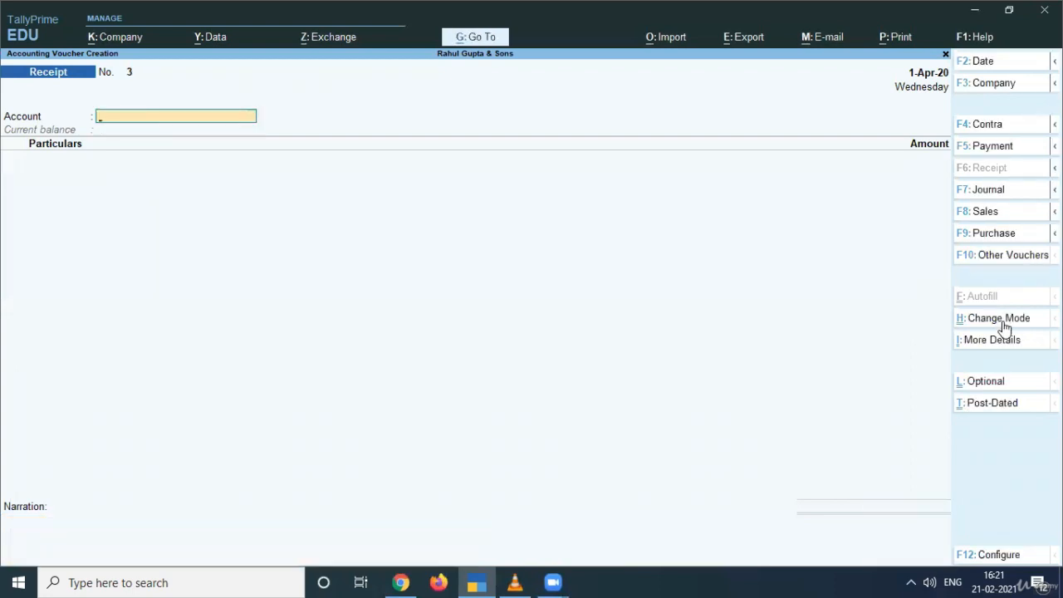